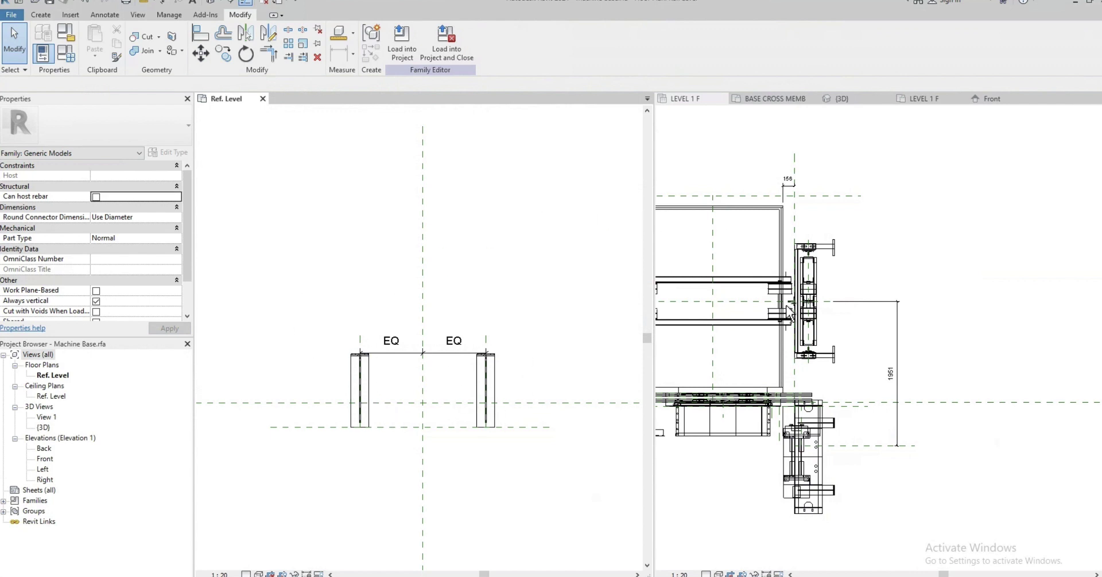
- Activate the LIFT ASSEMBLY_CONTROLLER RHS family's LEVEL 1 F plan view
left_click(820, 456)
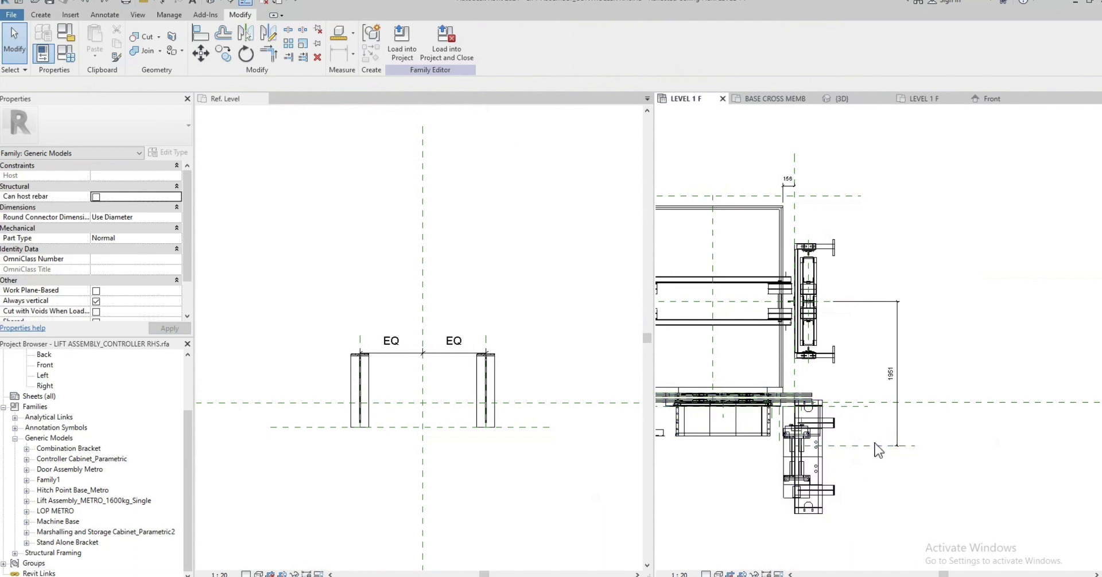
- Align the lower machine part's edge to the reference plane with Align (AL)
left_click(201, 36)
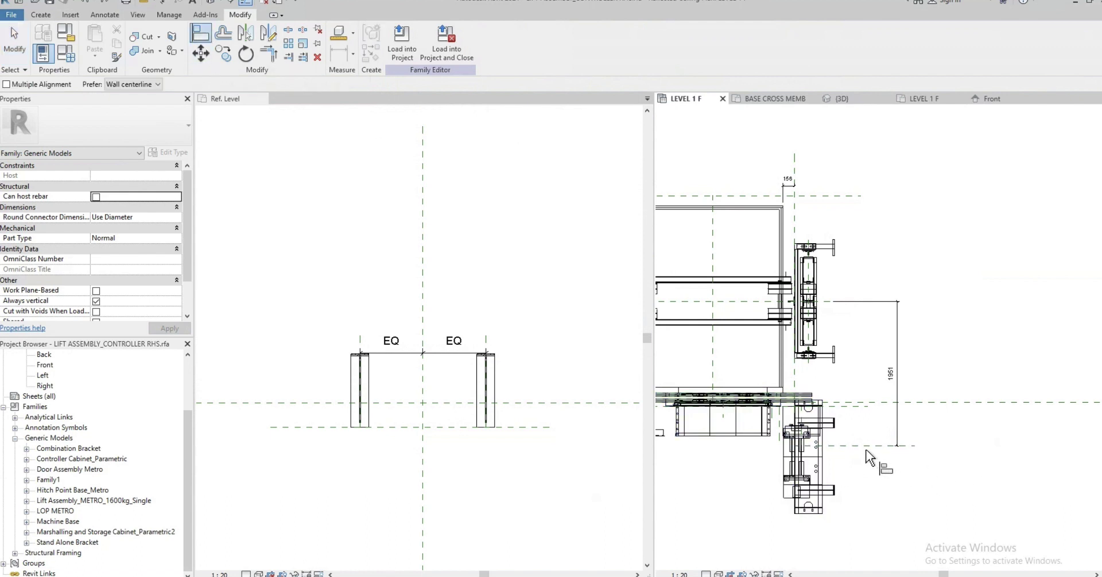
left_click(864, 446)
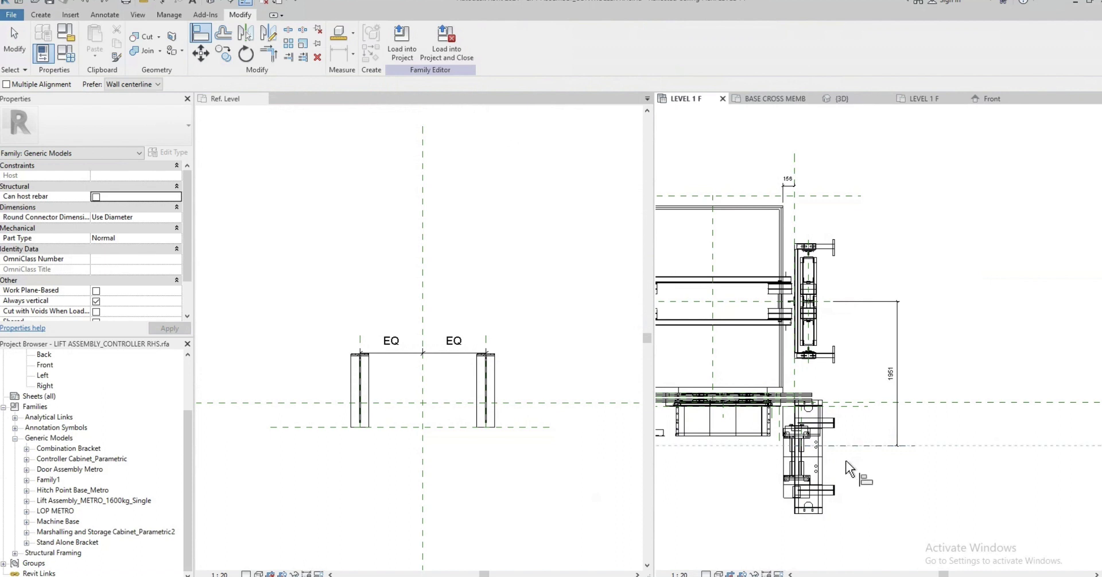
left_click(804, 458)
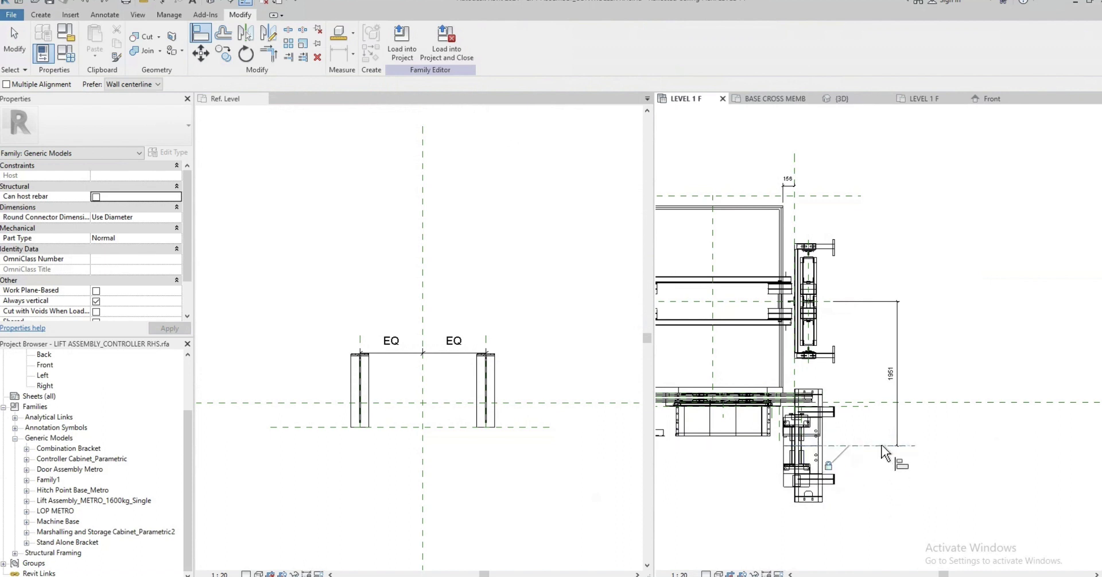
key("Escape")
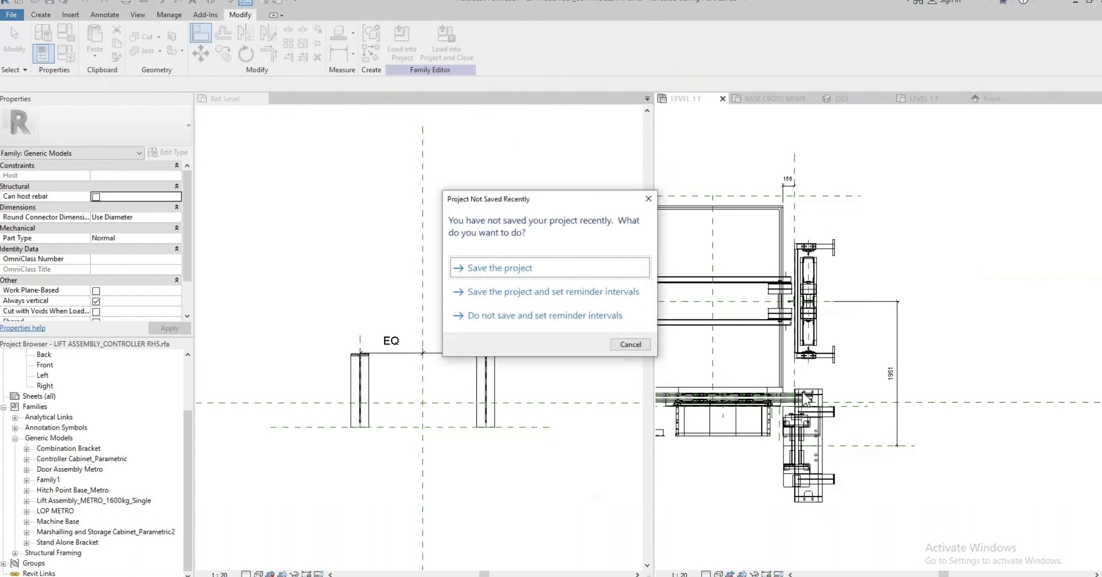
- Move the lower reference plane down so the dimension reads 2871
left_click(648, 199)
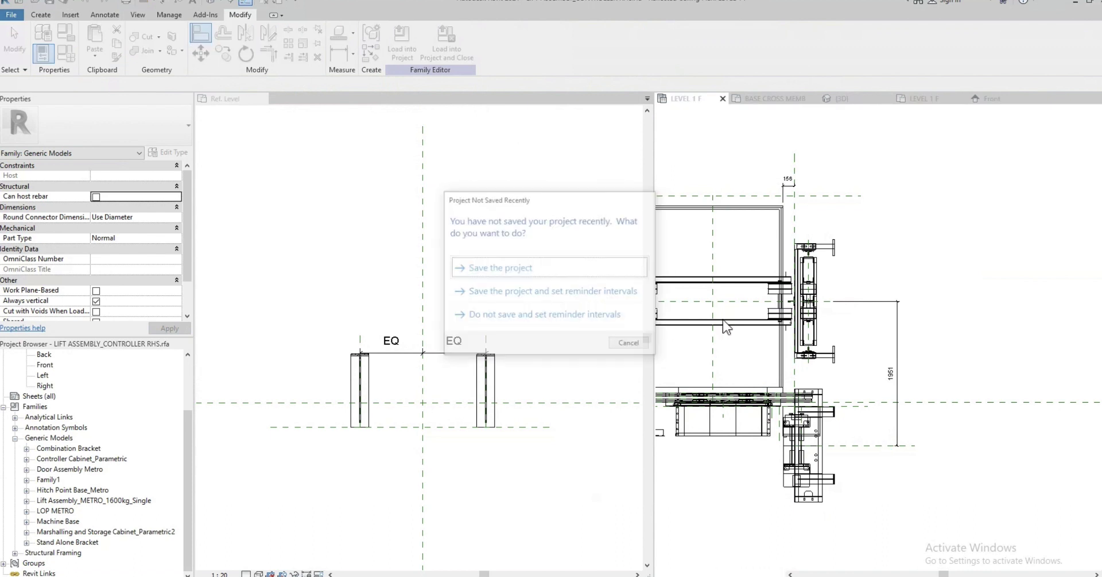
left_click(860, 448)
left_click_drag(888, 523, 882, 518)
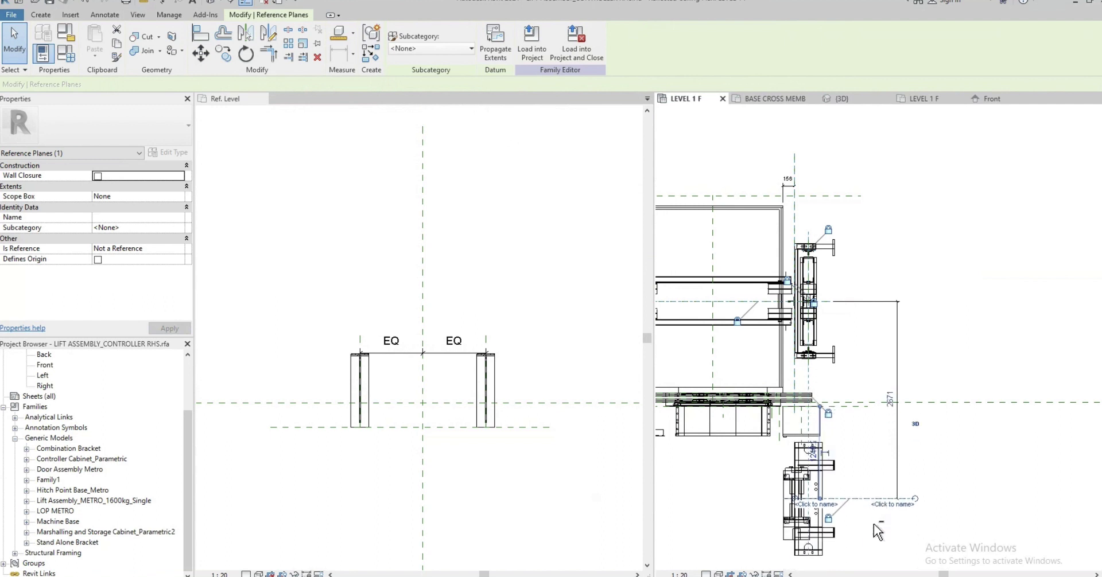
key("Escape")
left_click(897, 346)
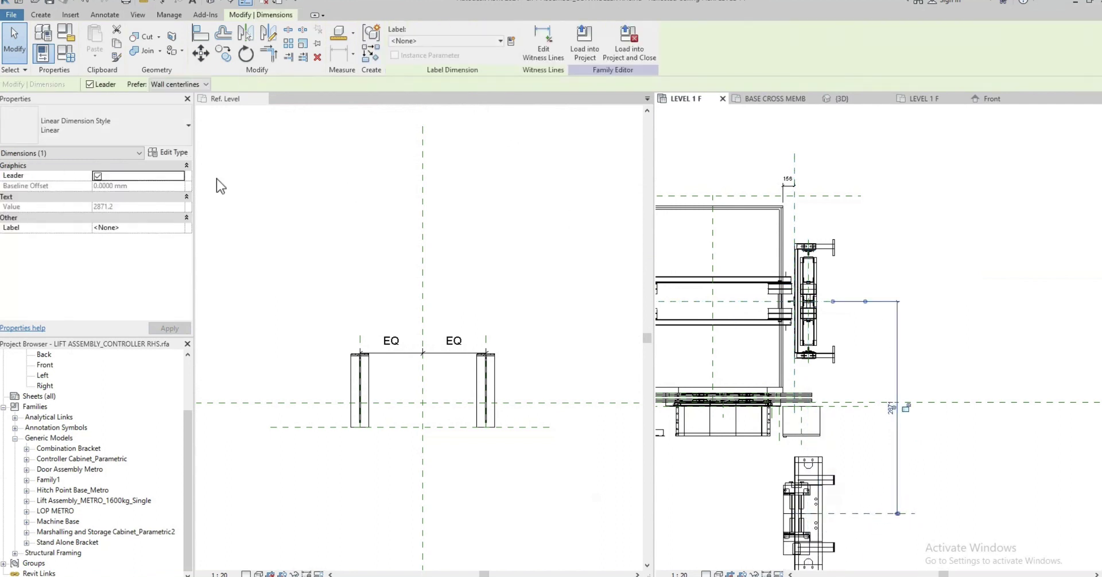
left_click(429, 41)
left_click(452, 232)
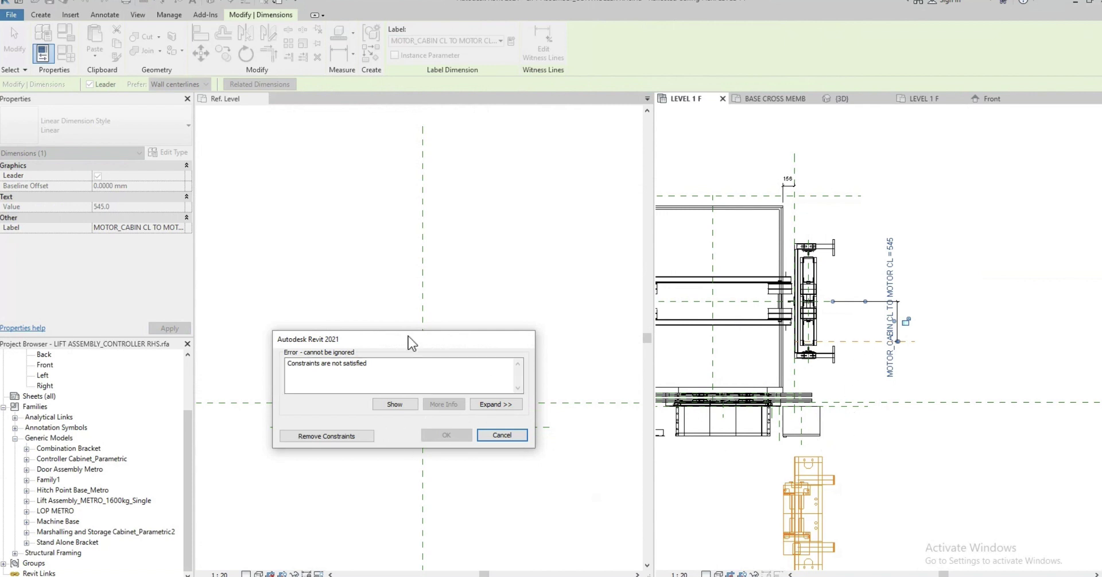
left_click_drag(423, 340, 657, 340)
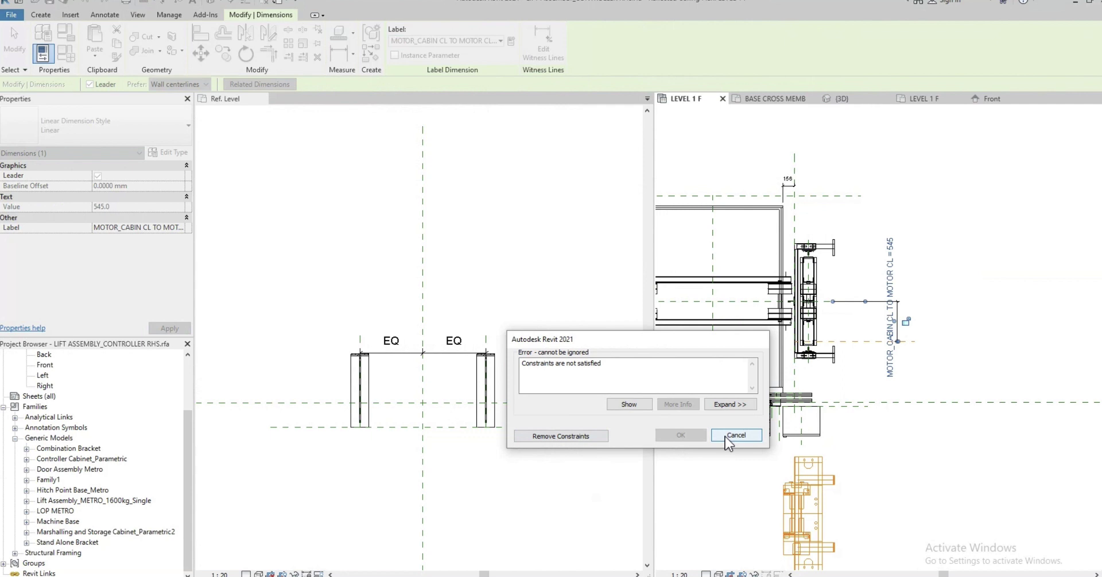
left_click(724, 436)
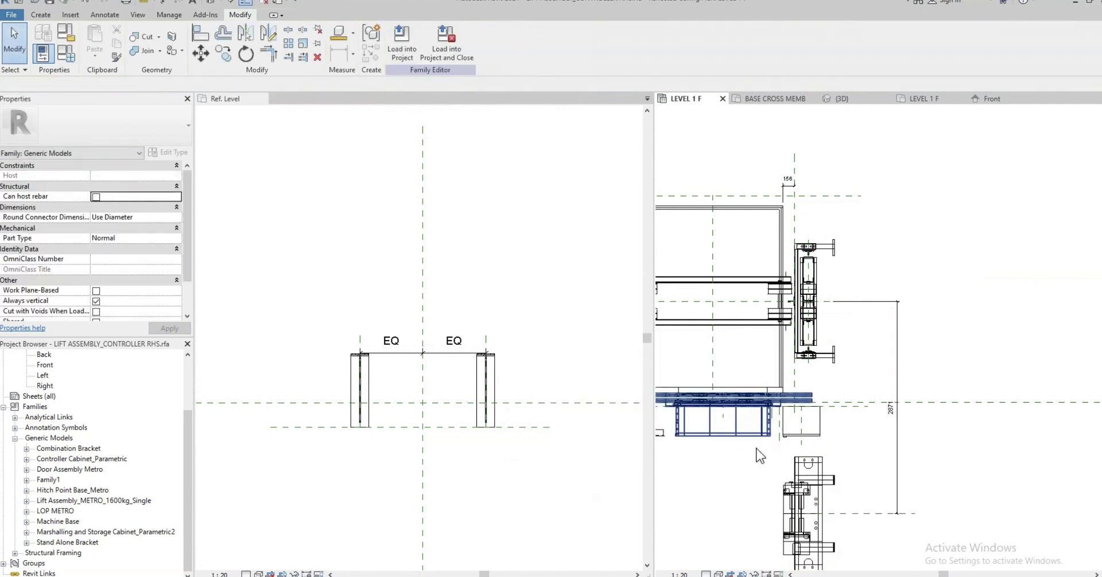
left_click(898, 465)
middle_click_drag(847, 426, 848, 372)
left_click(350, 404)
key("Escape")
key("Escape")
left_click(827, 446)
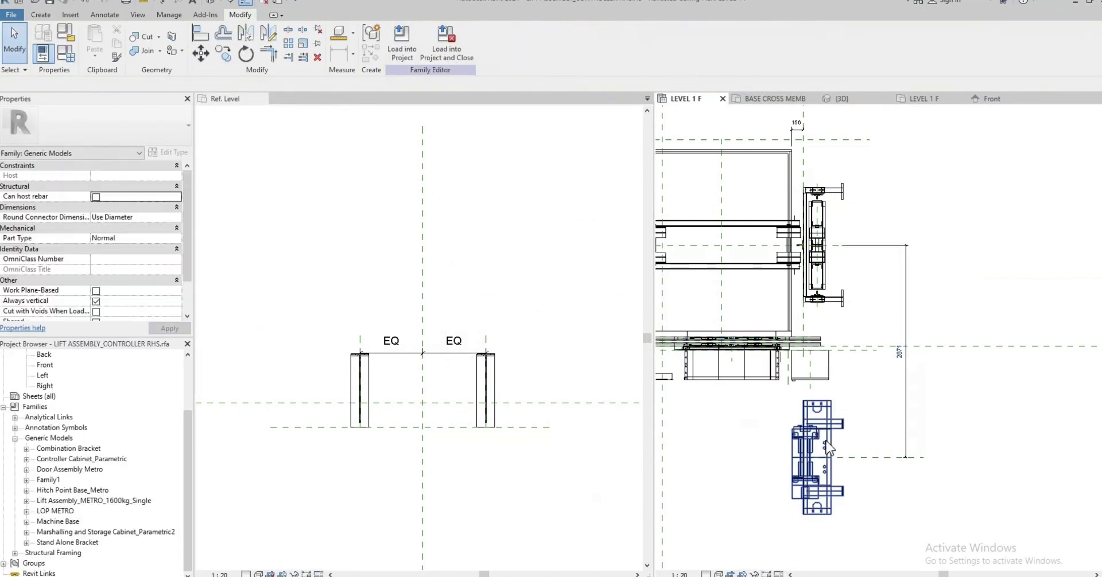
left_click(828, 446)
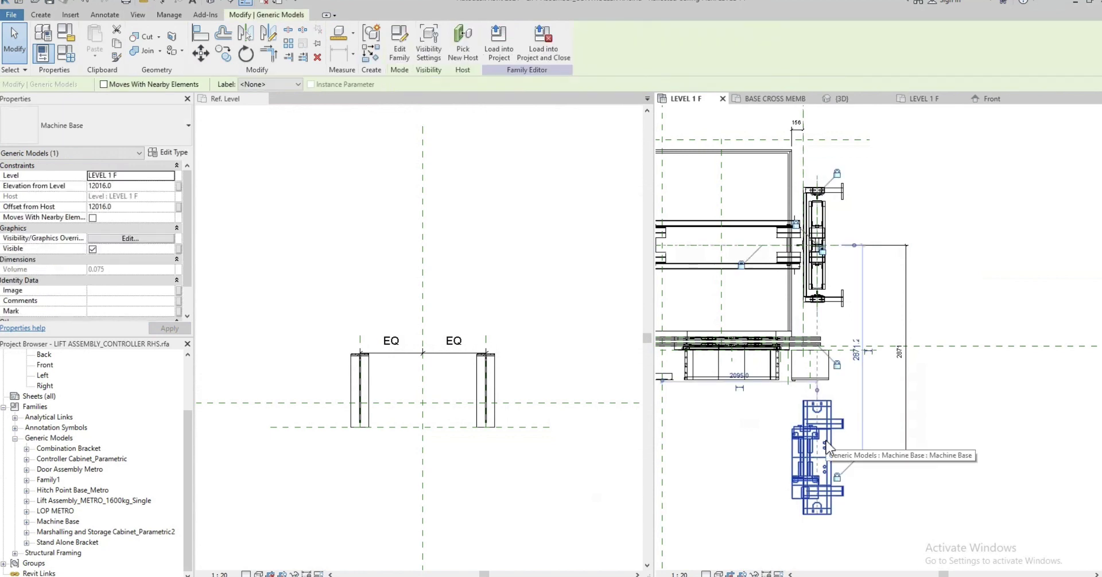
left_click(335, 349)
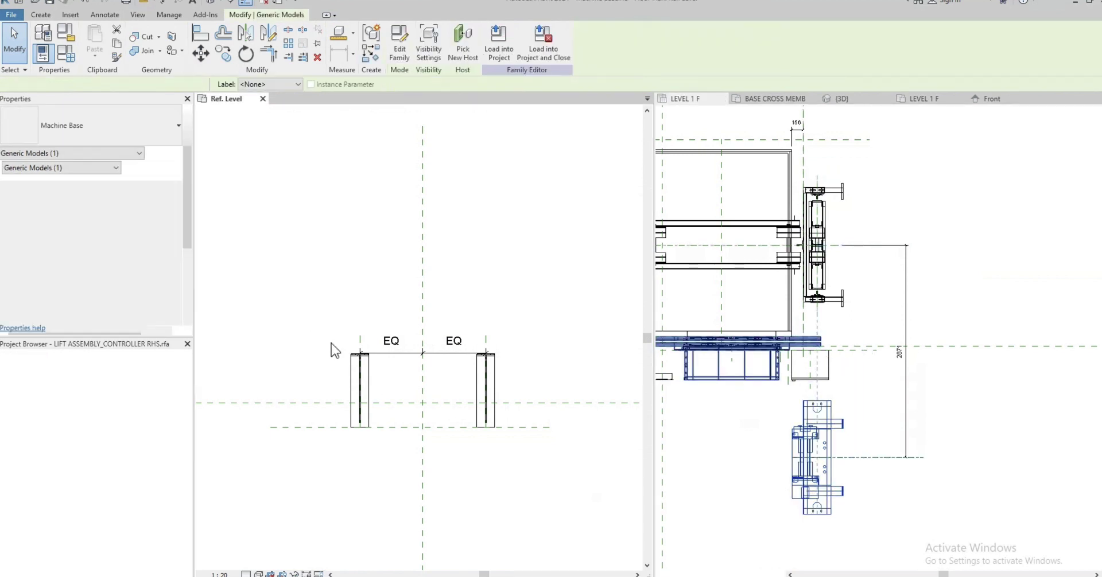
left_click(352, 370)
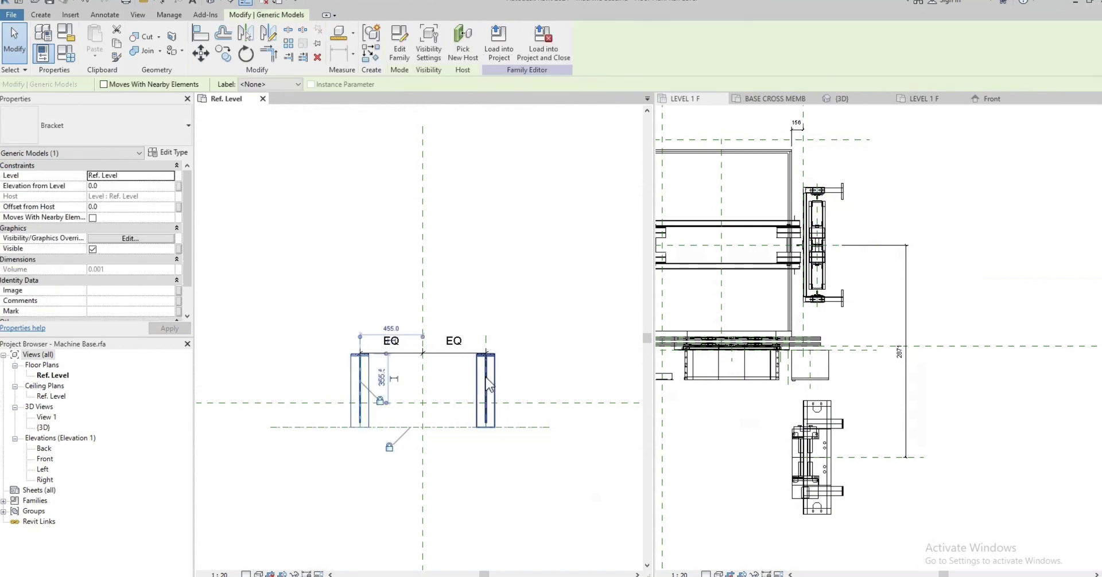
left_click(844, 430)
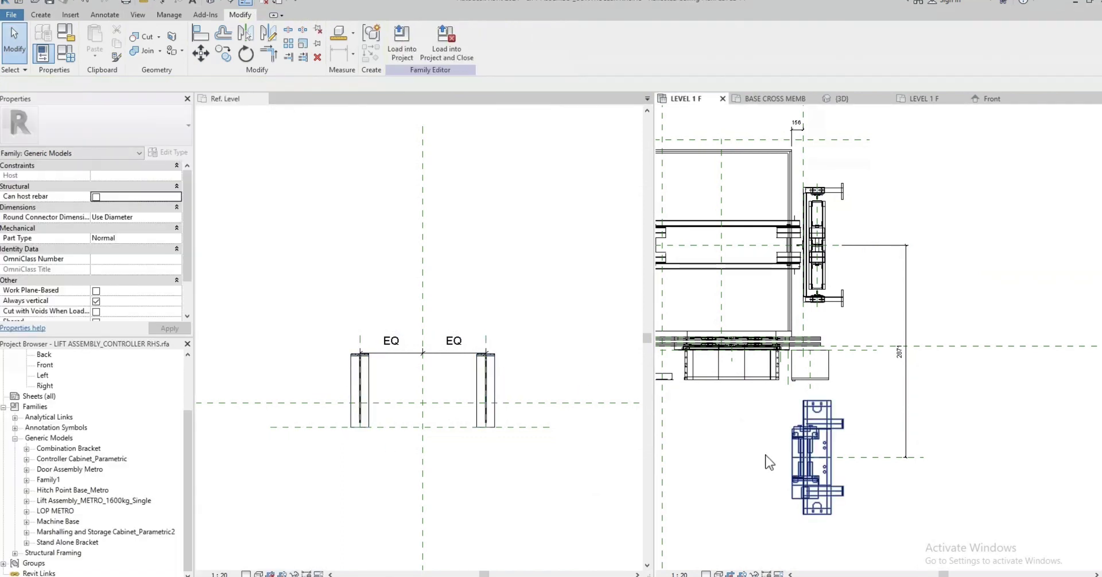
left_click(834, 439)
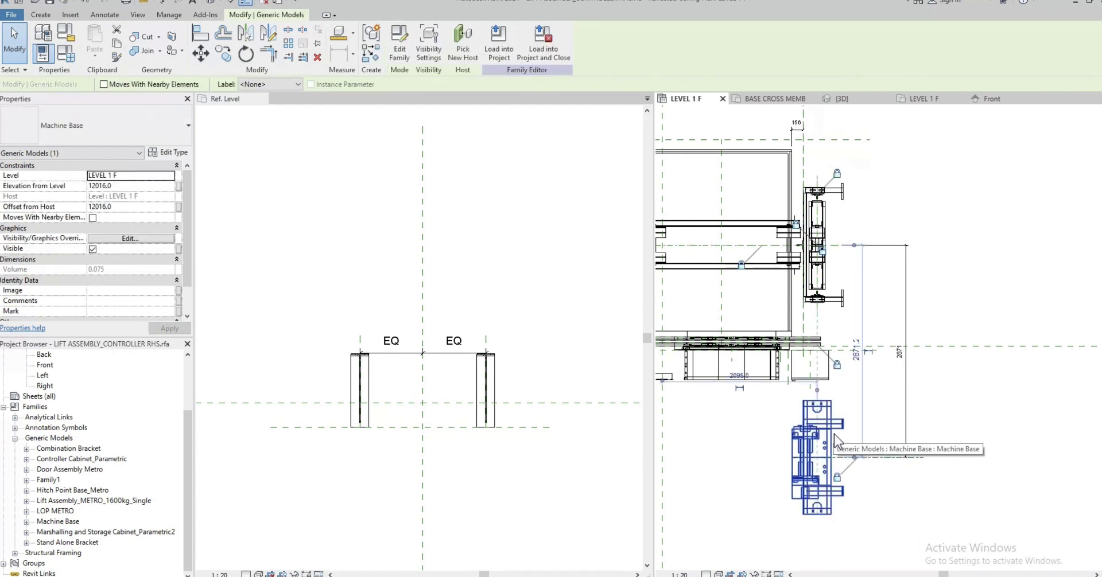
left_click(496, 297)
left_click(704, 477)
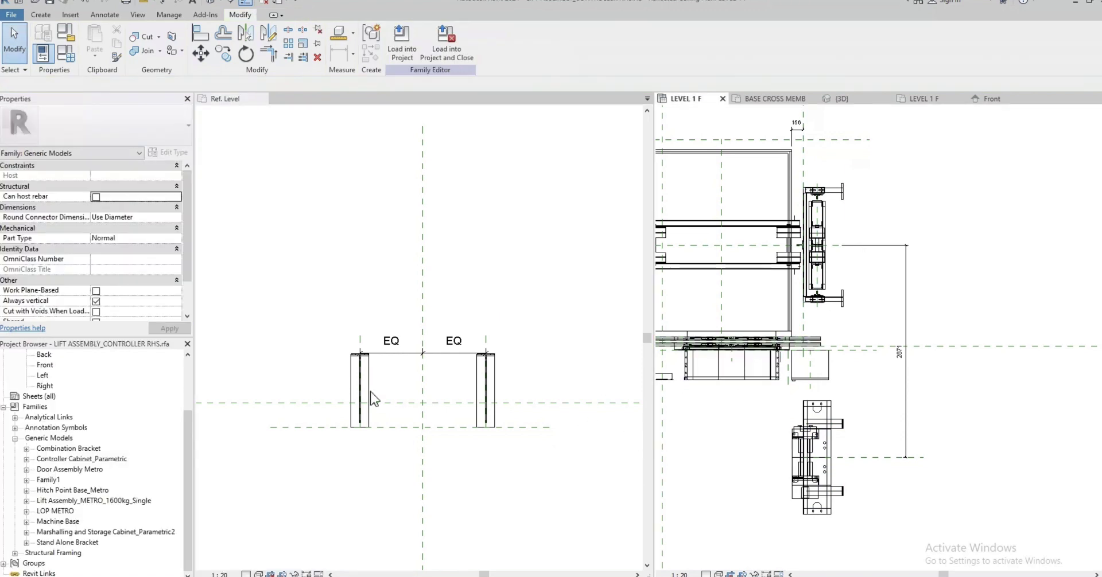
left_click(783, 469)
scroll(866, 465, "down", 2)
left_click(825, 477)
scroll(825, 477, "up", 2)
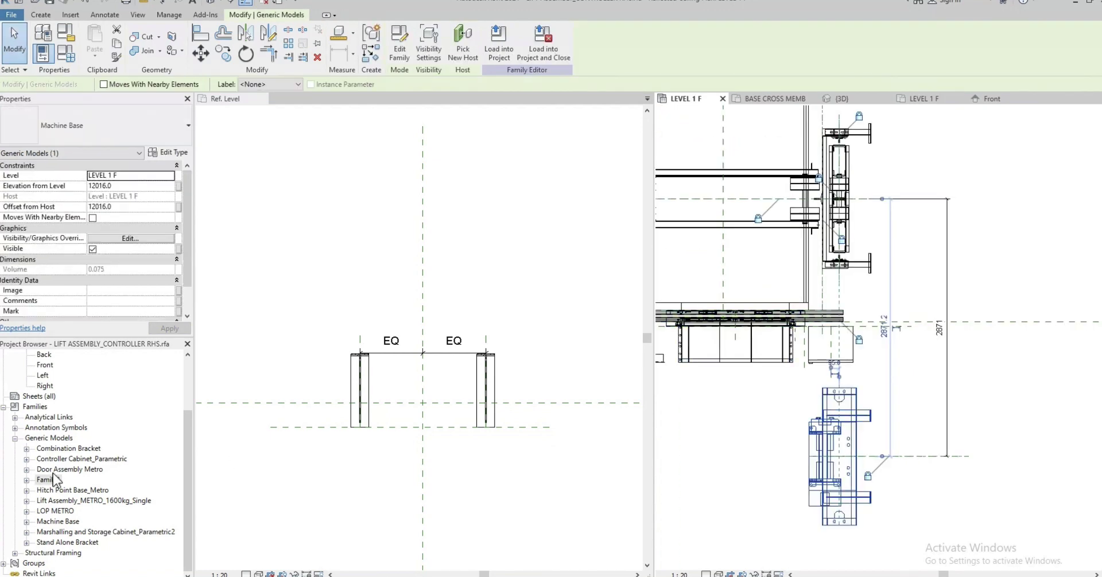
- Delete the Machine Base family and its instance from the lift assembly, then return to Machine Base.rfa
left_click(51, 523)
right_click(49, 527)
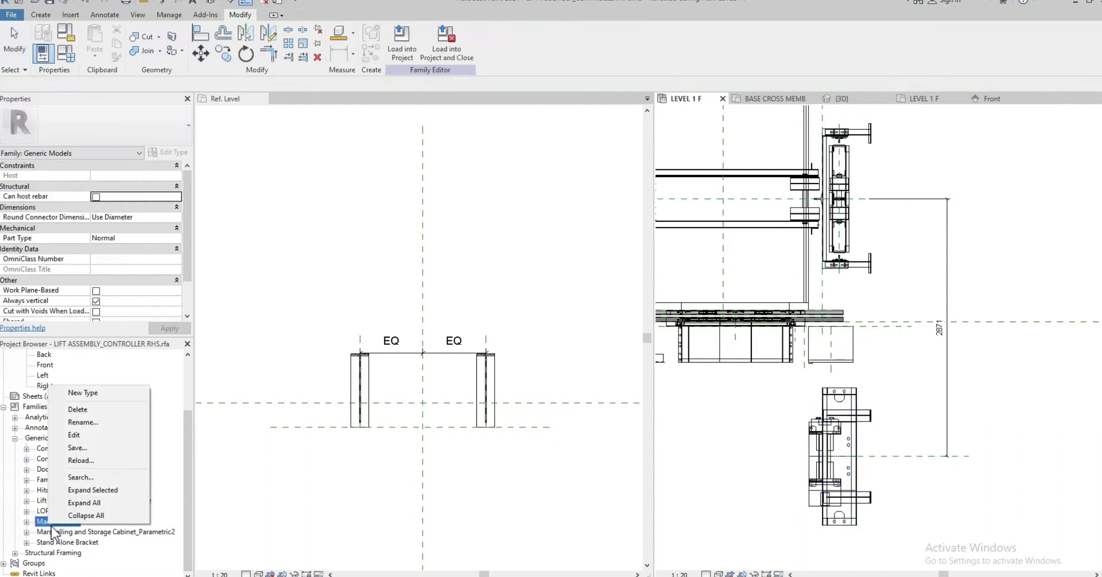
left_click(72, 409)
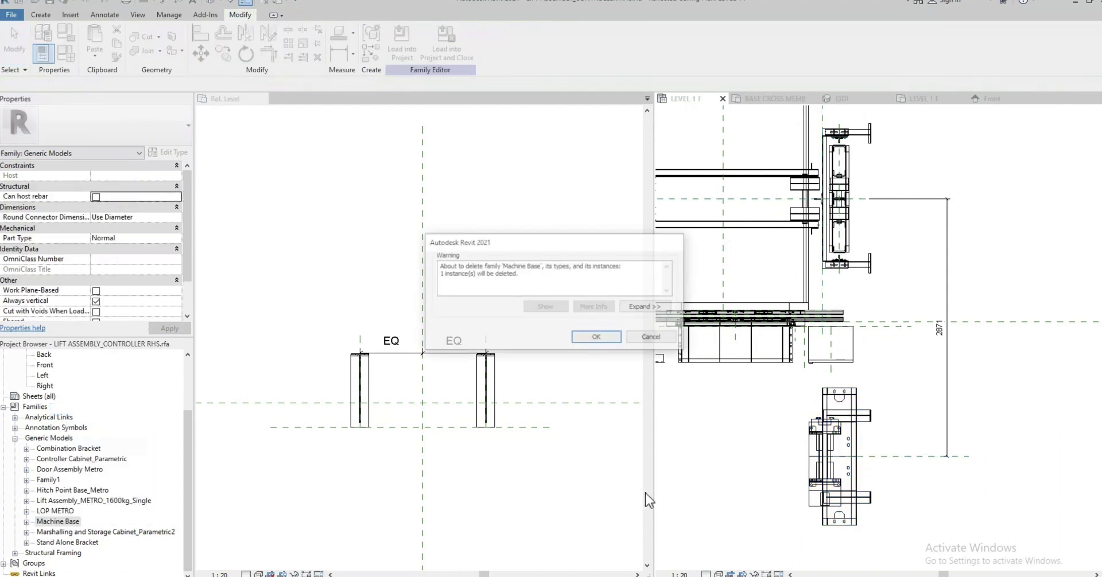
left_click(583, 343)
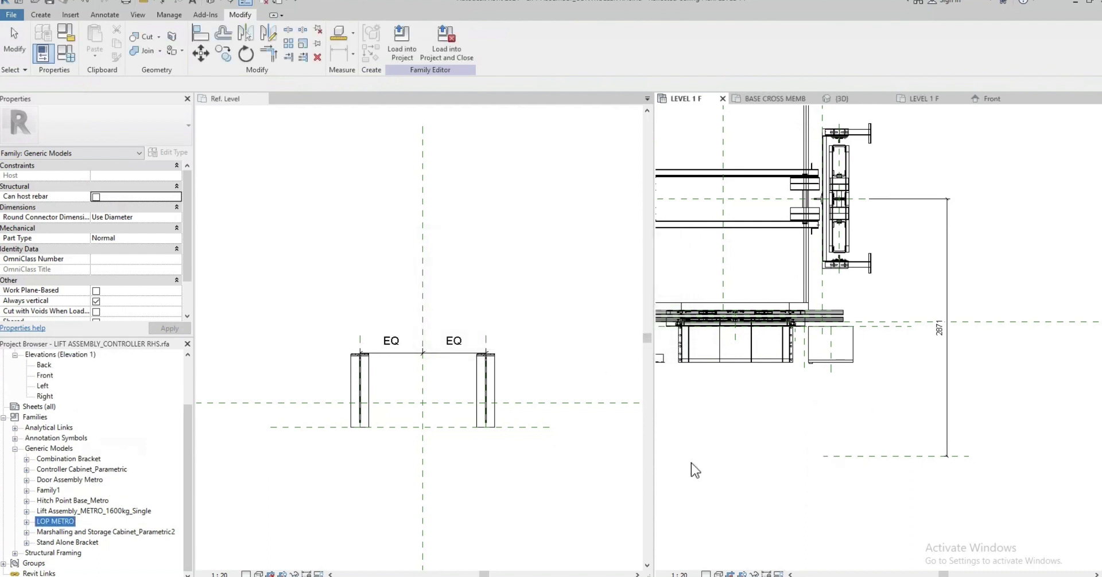
left_click(717, 475)
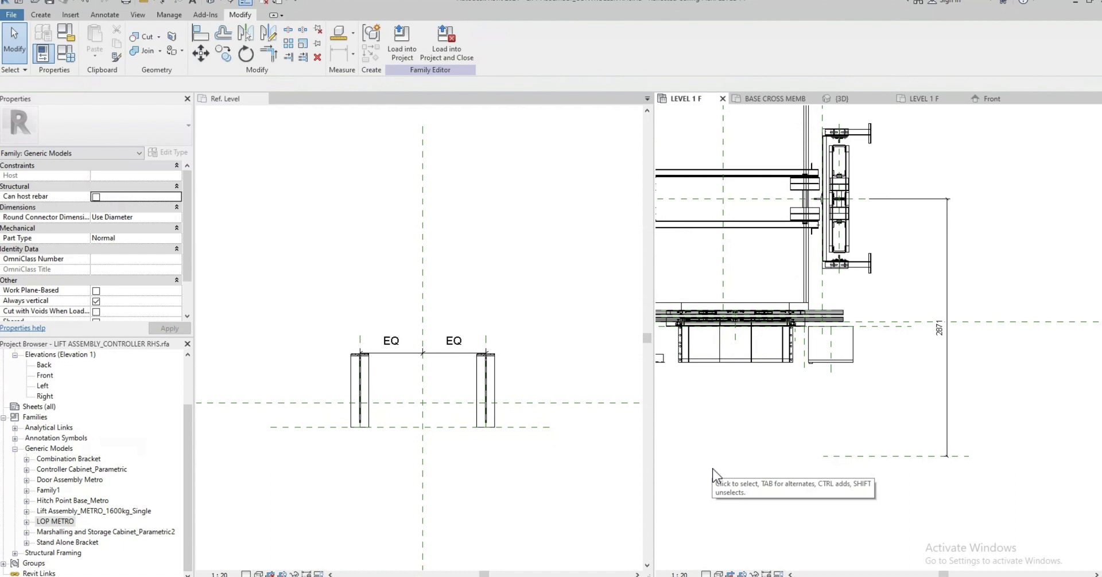
left_click(317, 296)
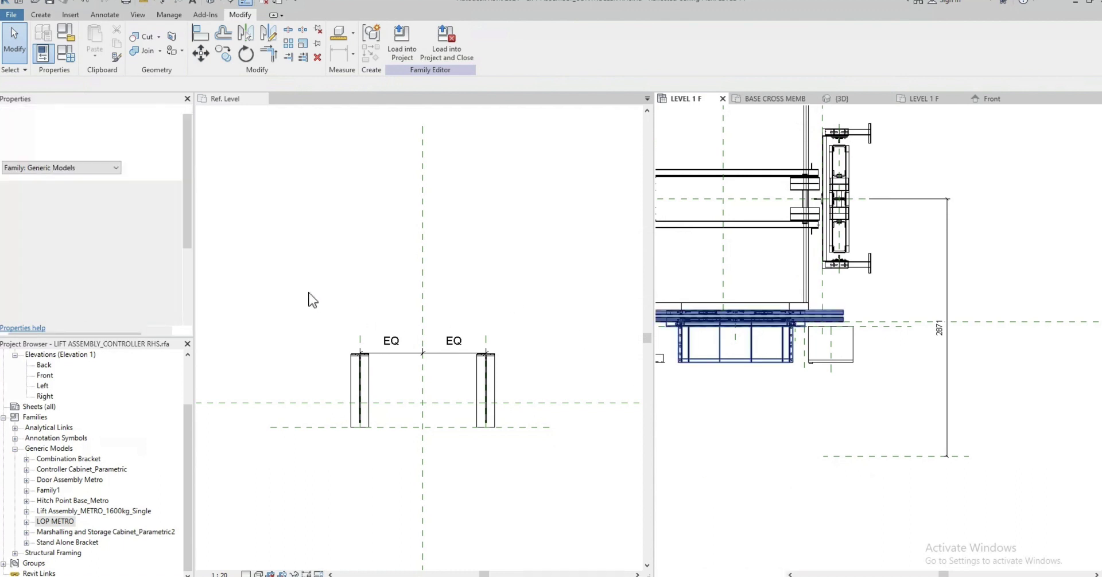
- Load Machine Base into the lift assembly and locate the reloaded base in the plan
left_click(404, 47)
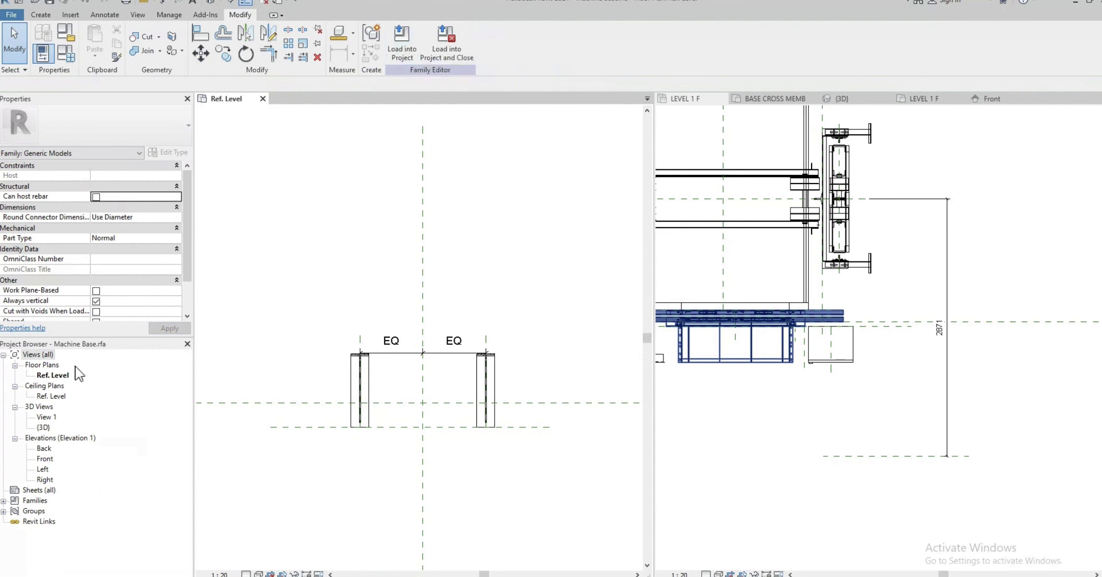
left_click(519, 385)
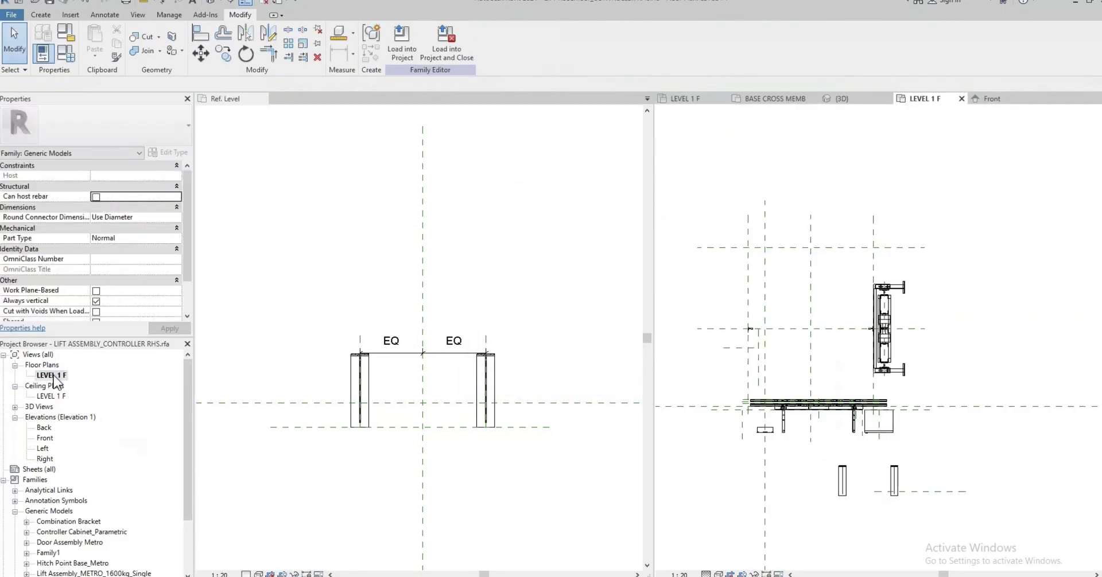
middle_click_drag(953, 488, 873, 451)
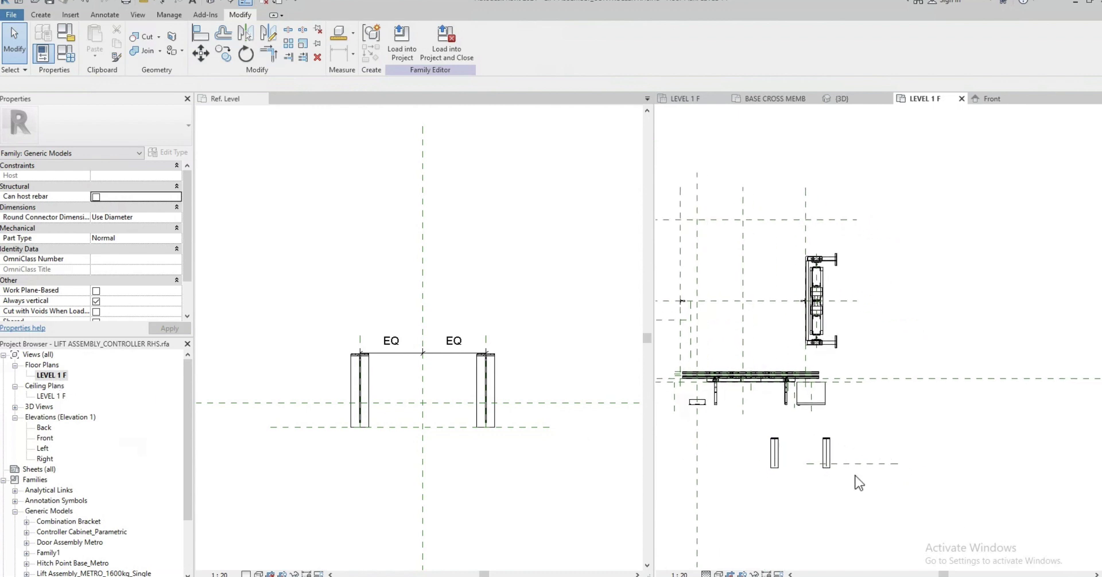
left_click(776, 448)
left_click(829, 470)
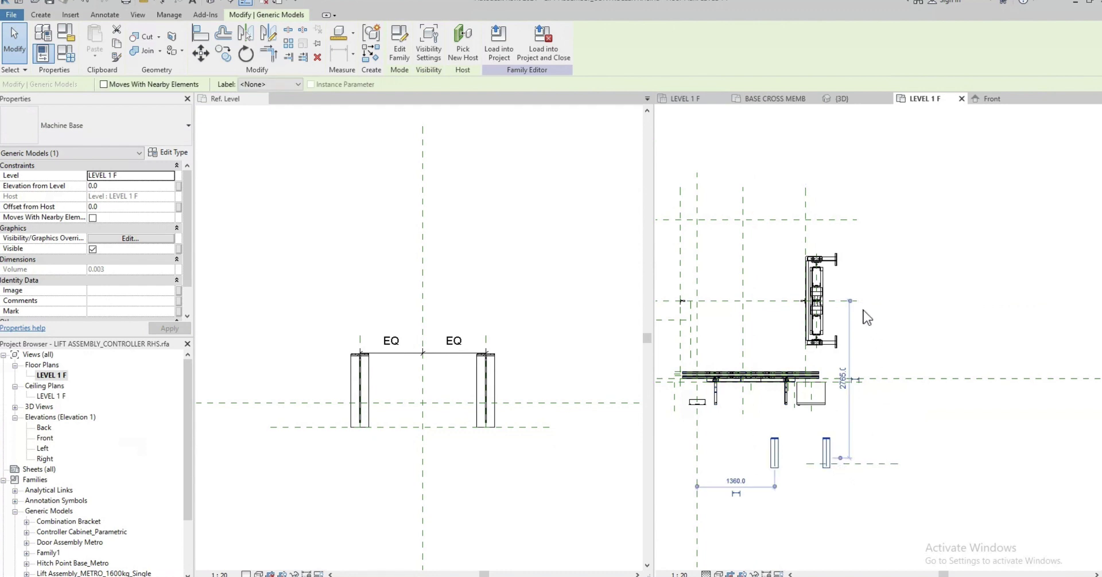
left_click(837, 304)
left_click(871, 464)
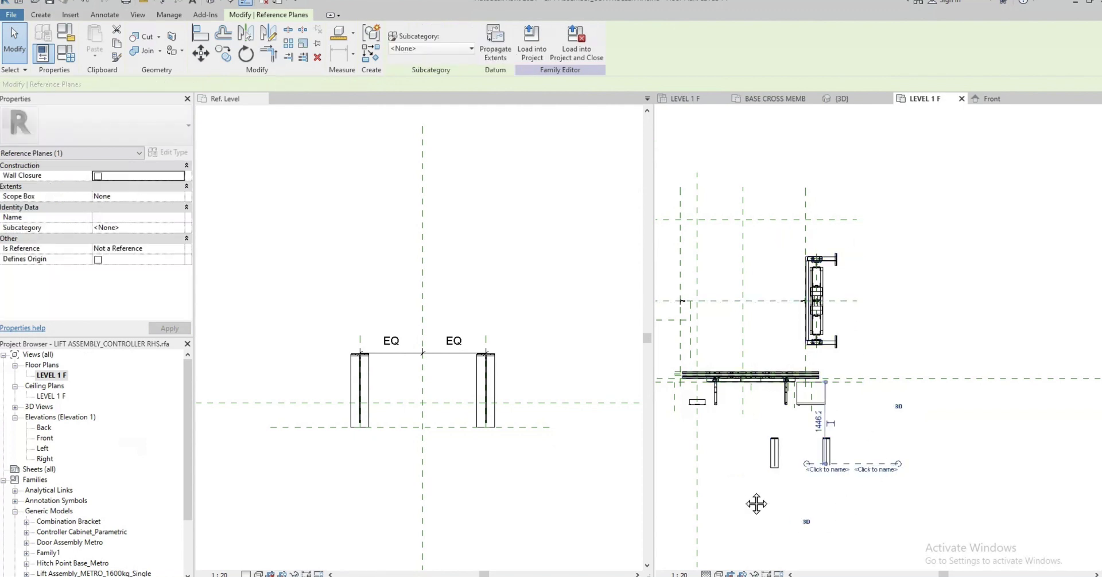
middle_click_drag(759, 502, 782, 492)
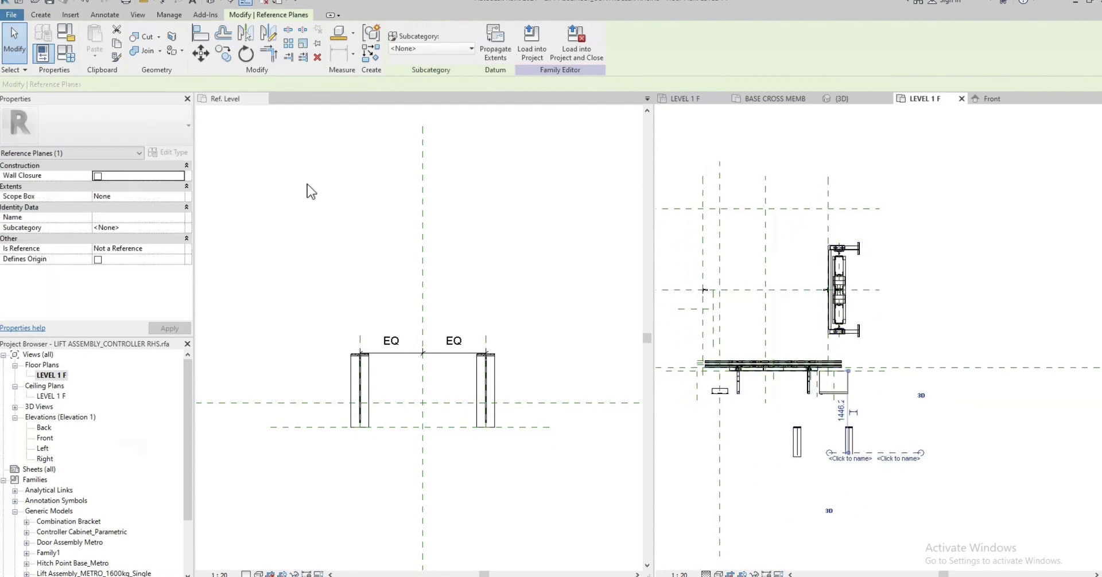
- Draw a vertical reference plane between the Machine Base's two legs
left_click(40, 14)
left_click(657, 45)
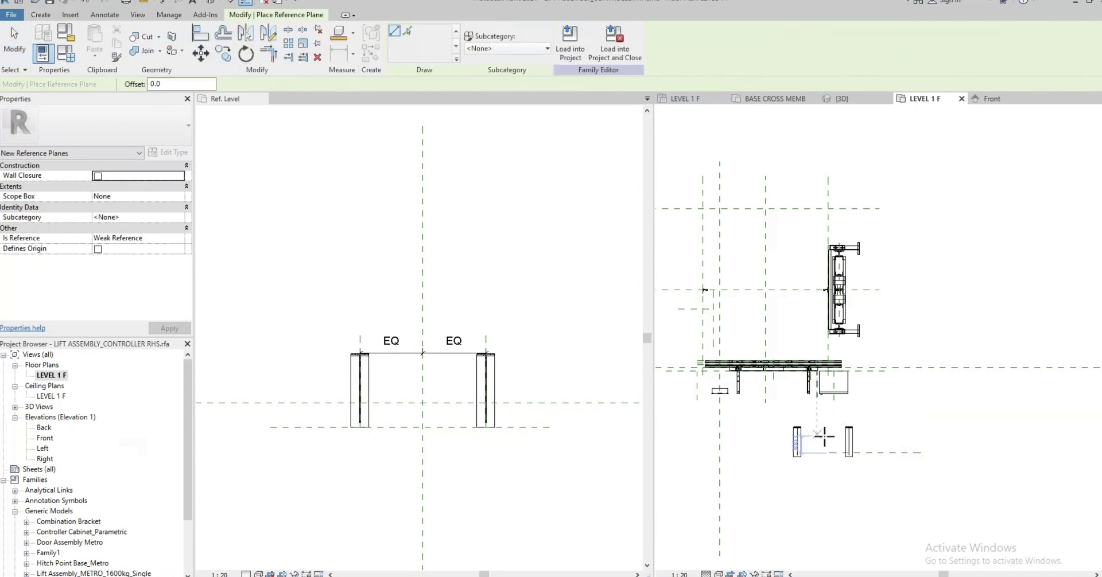
left_click(823, 427)
left_click(826, 522)
- Align the Machine Base centre to the new reference plane
left_click(198, 36)
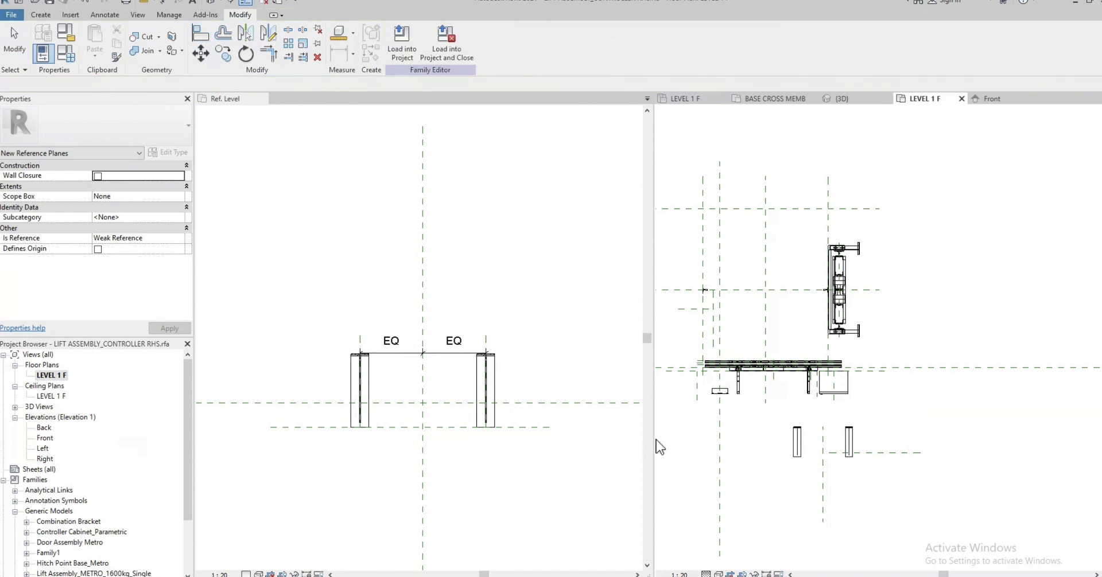
scroll(836, 458, "up", 3)
left_click(806, 451)
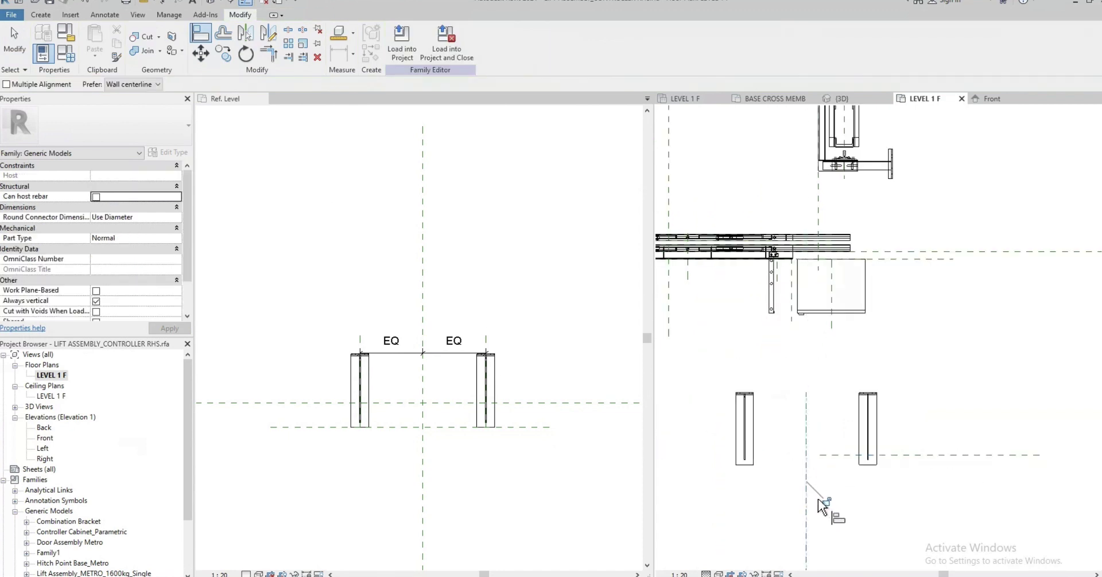
scroll(835, 466, "down", 3)
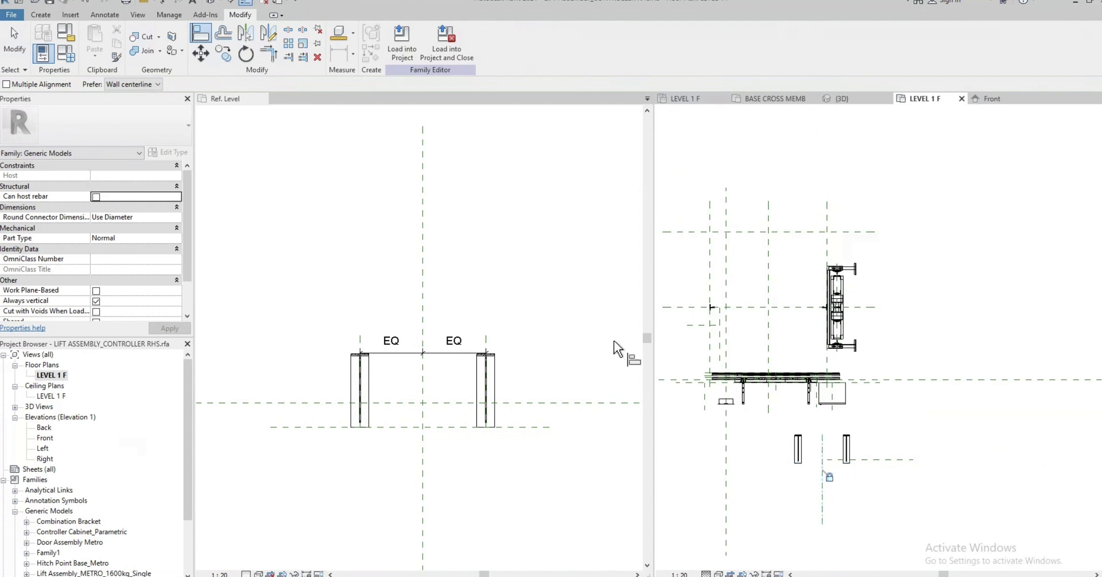
- Place an aligned dimension from the left vertical plane to the new plane, below the machine base
left_click(165, 3)
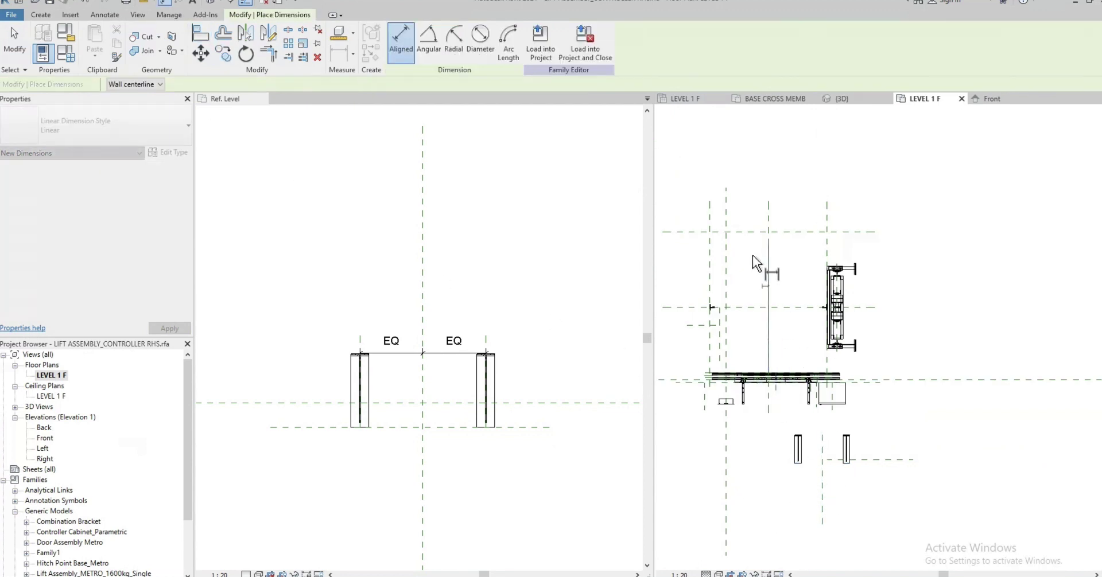
left_click(768, 221)
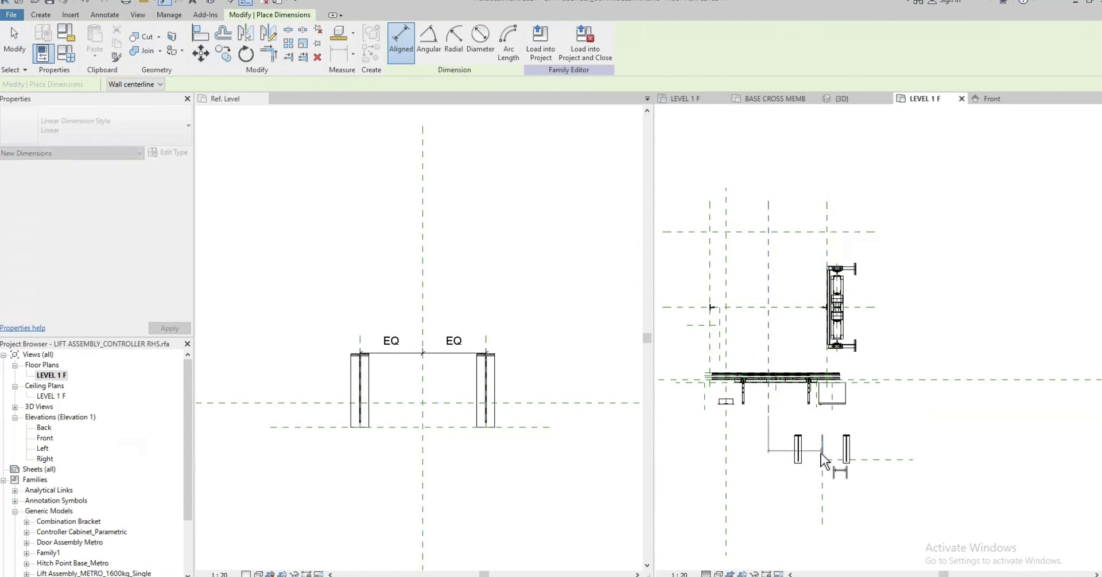
left_click(821, 493)
left_click(803, 529)
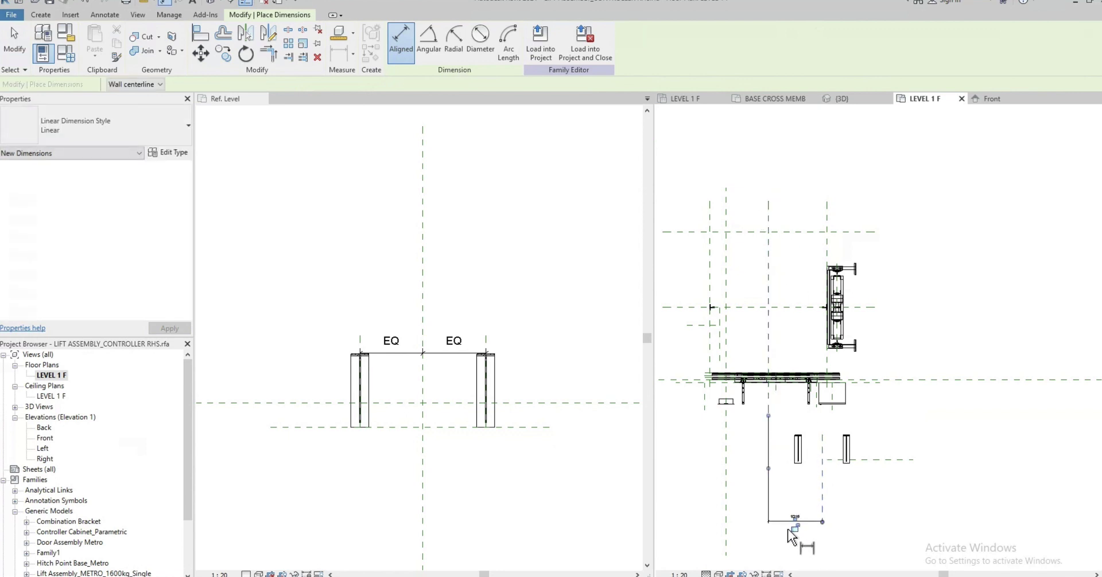
key("Escape")
key("Escape")
- Label the dimension MOTOR_CABIN CL TO MOTOR CL so it reads 545
left_click(783, 523)
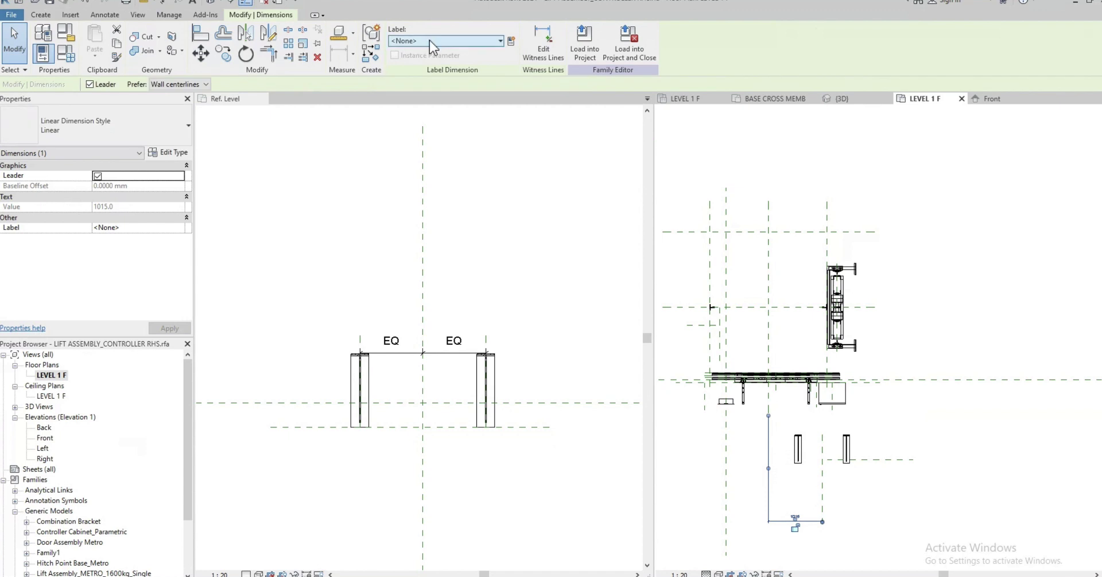
left_click(429, 40)
left_click_drag(519, 156, 519, 202)
left_click(505, 242)
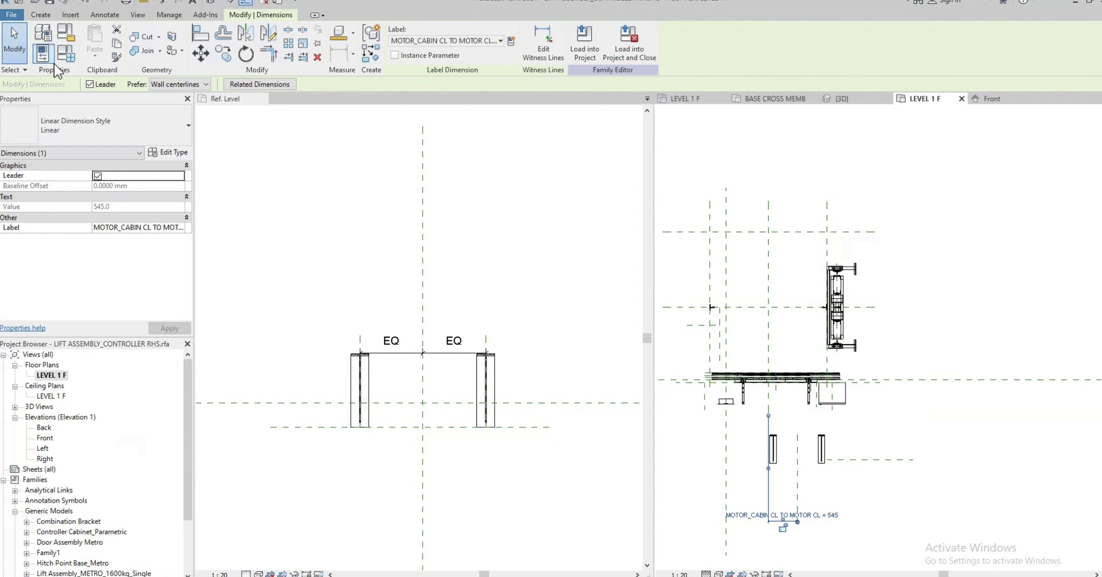
left_click(803, 173)
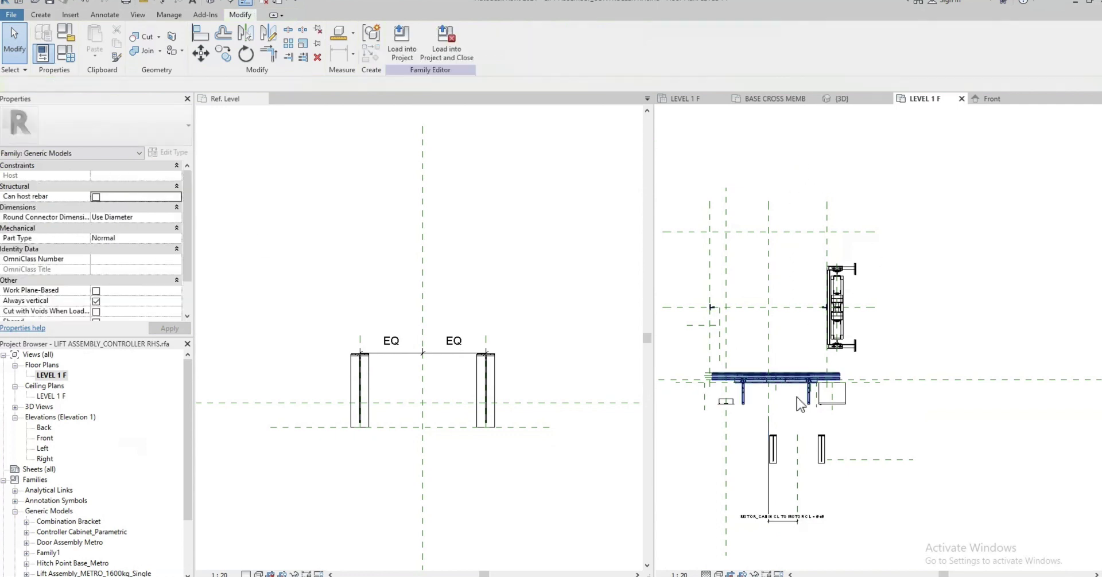
scroll(805, 449, "up", 1)
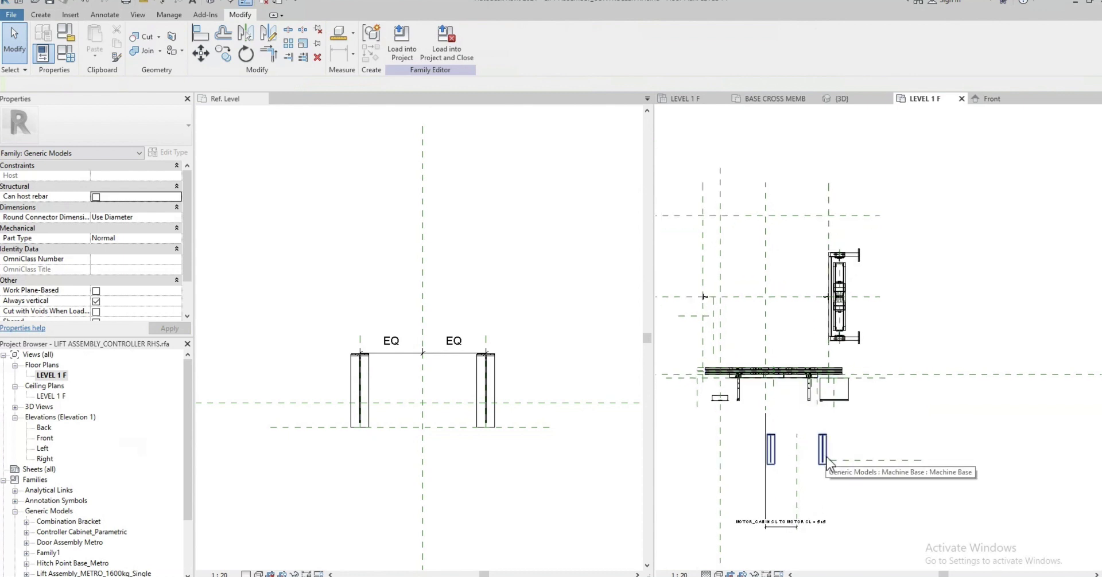
- Return to the Machine Base family plan and select the right leg and Center (Left/Right) plane
left_click(467, 386)
left_click(473, 382)
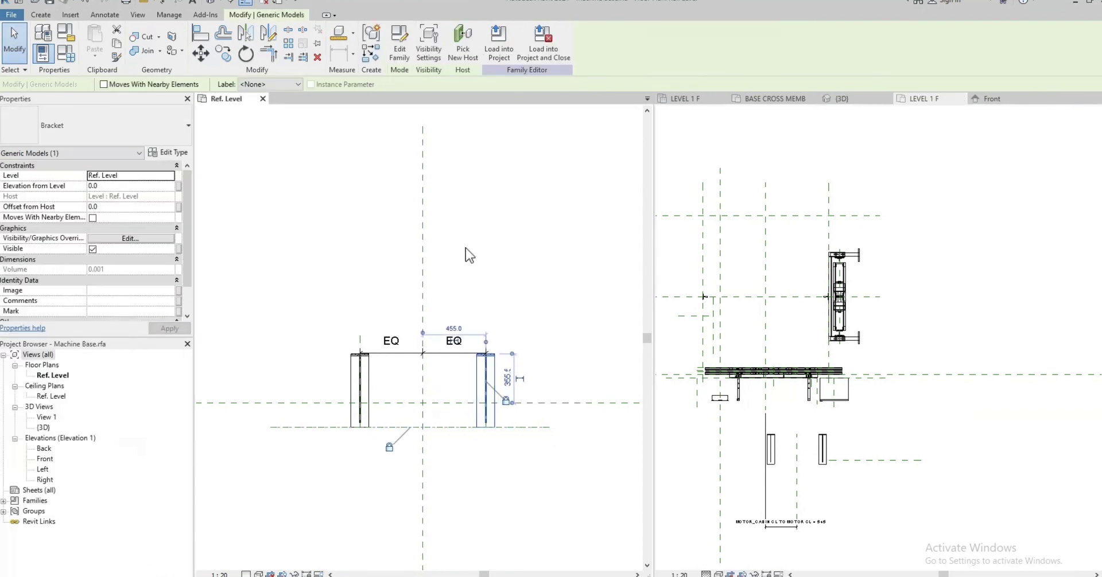
left_click(422, 193)
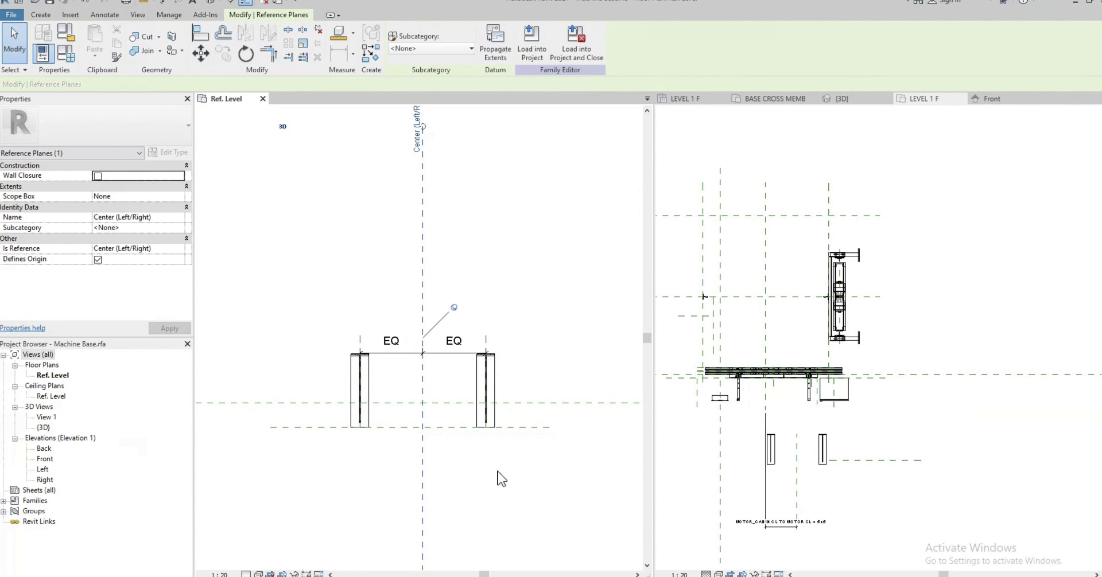
- Draw two symbolic-line rectangles, one below and one above the legs
left_click(40, 14)
left_click(104, 14)
left_click(185, 41)
left_click(407, 30)
left_click(365, 471)
left_click(479, 491)
left_click(466, 314)
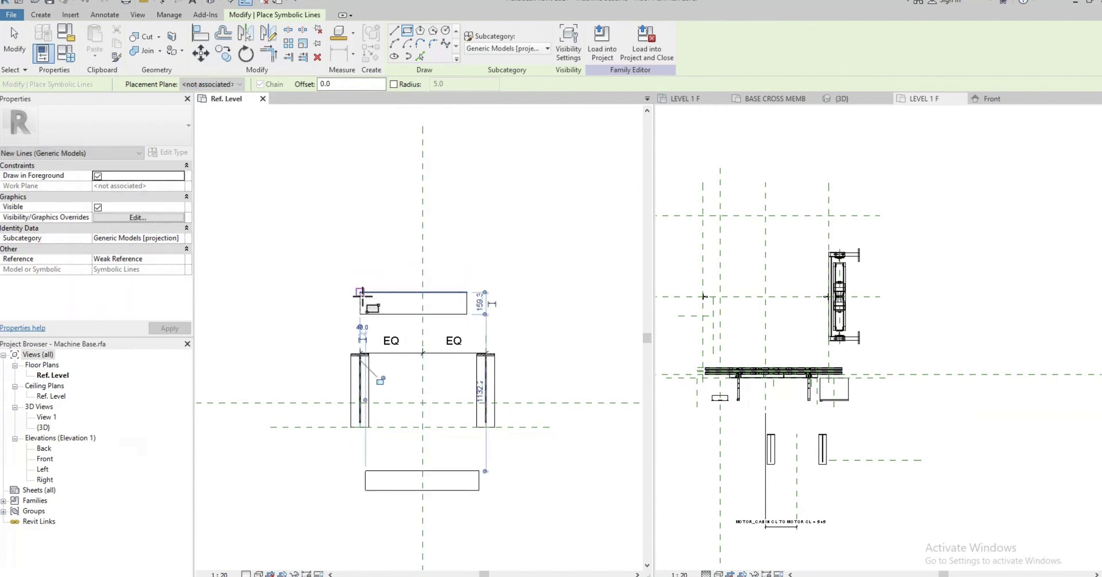
left_click(359, 294)
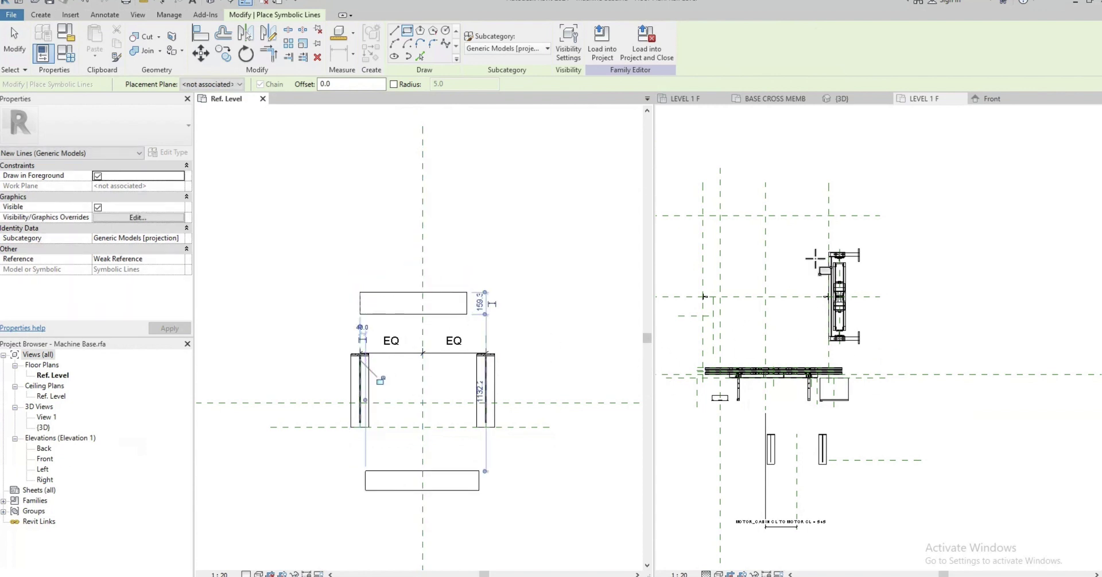